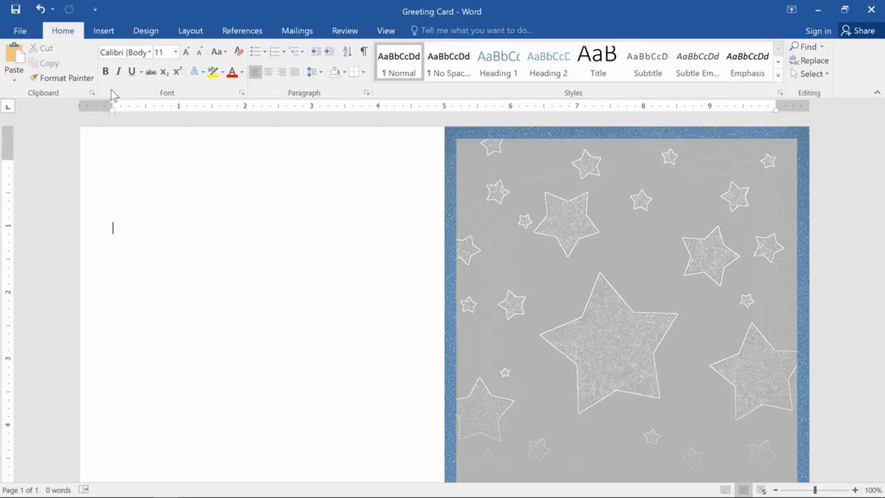
- Draw a ribbon banner about 4.37" wide and 0.9" high across the middle of the card's star-patterned cover
click(116, 38)
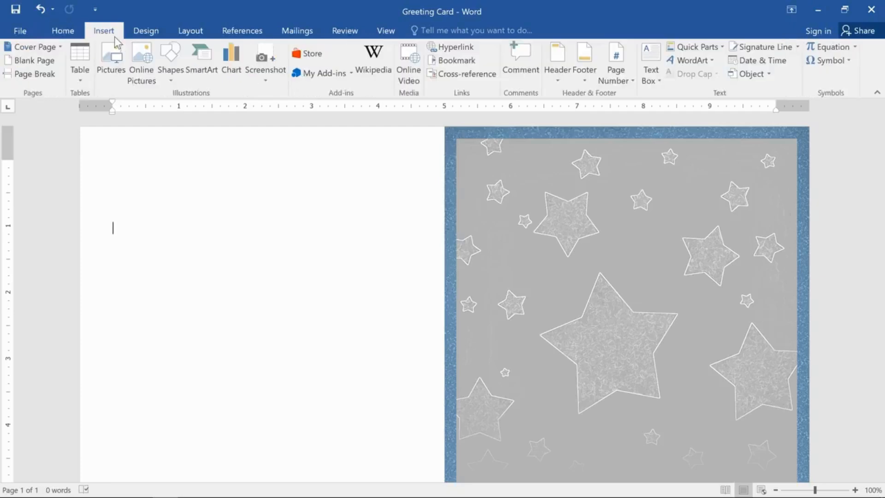
click(168, 52)
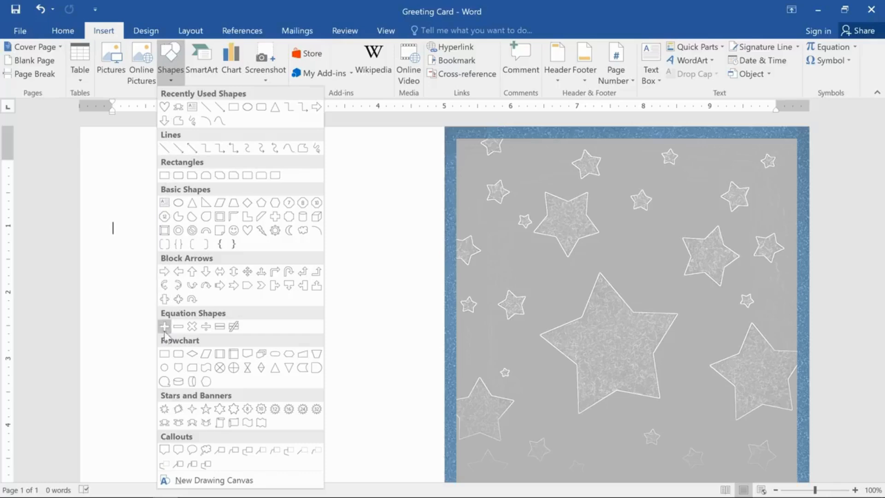
click(165, 423)
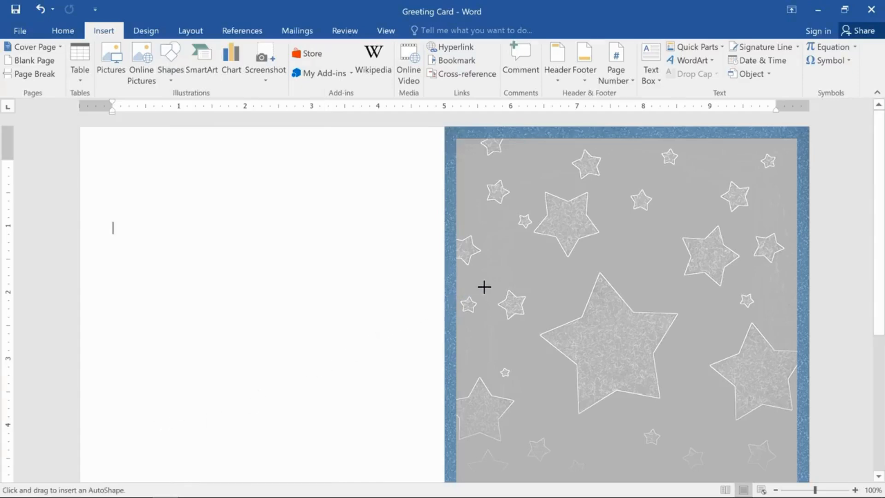
mouse_move(483, 292)
mouse_down()
mouse_move(507, 304)
mouse_move(772, 351)
mouse_up()
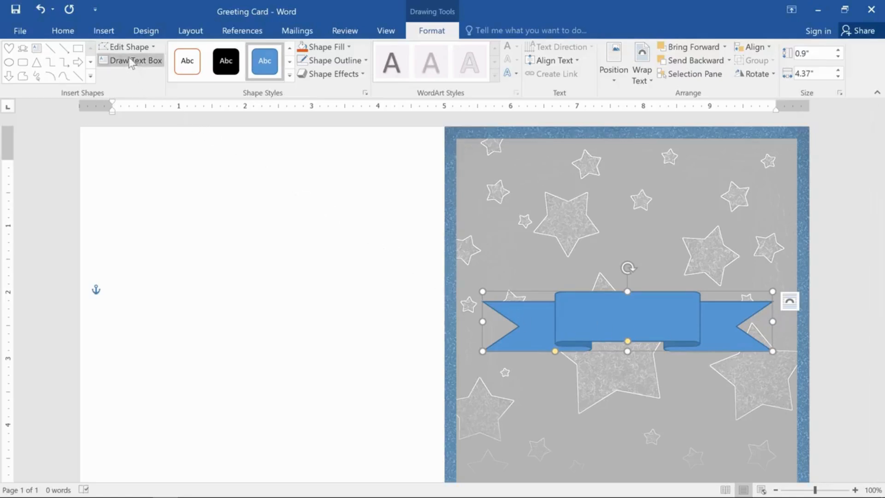
- Draw a heart shape about 1.99" wide and 2.07" high centred over the ribbon banner
click(120, 33)
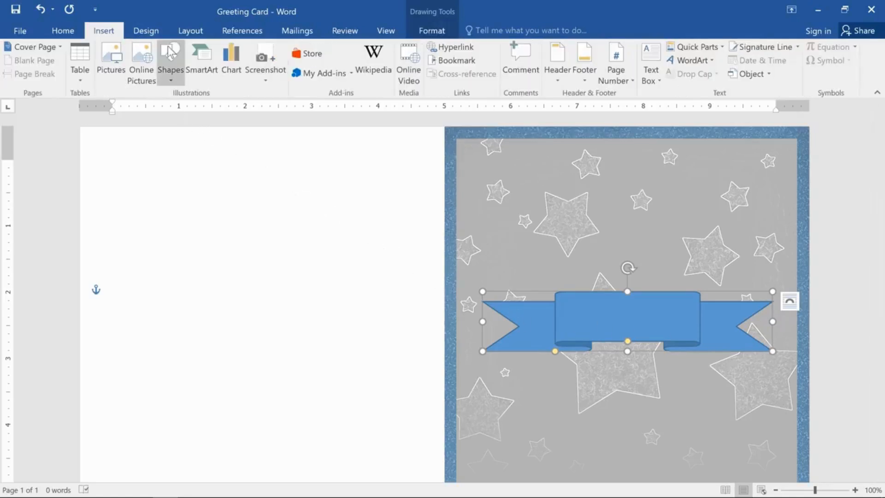
click(169, 62)
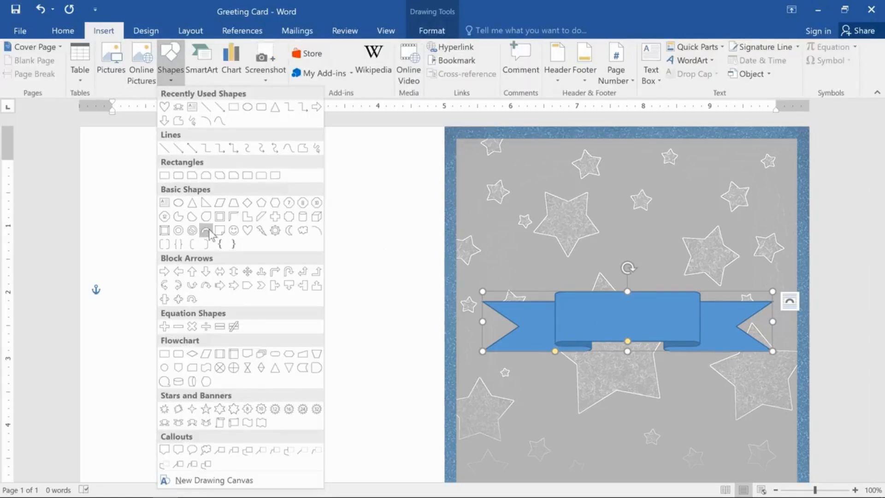
click(247, 230)
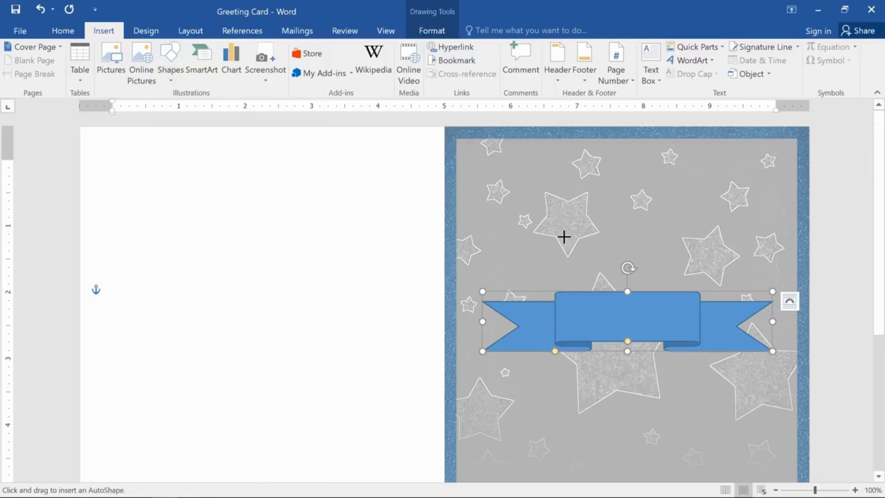
mouse_move(557, 226)
mouse_down()
mouse_move(595, 276)
mouse_move(675, 322)
mouse_move(690, 364)
mouse_up()
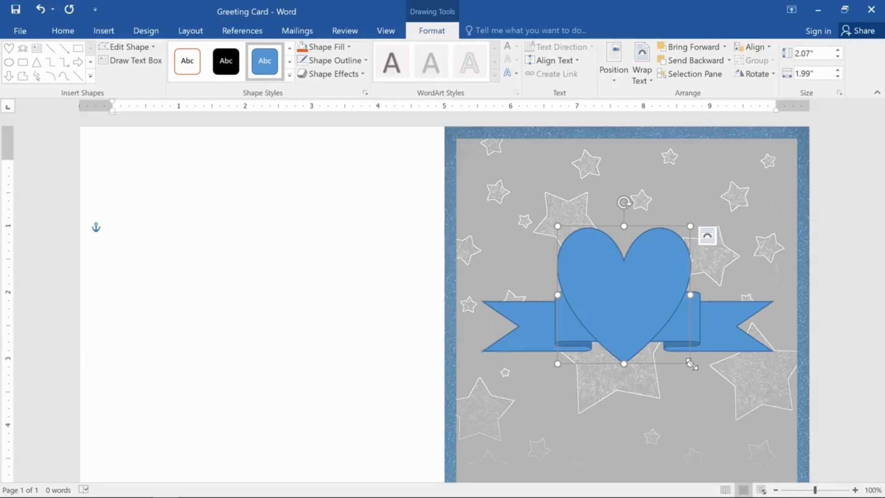
- Send the heart backward one level so it sits behind the ribbon banner
right_click(681, 242)
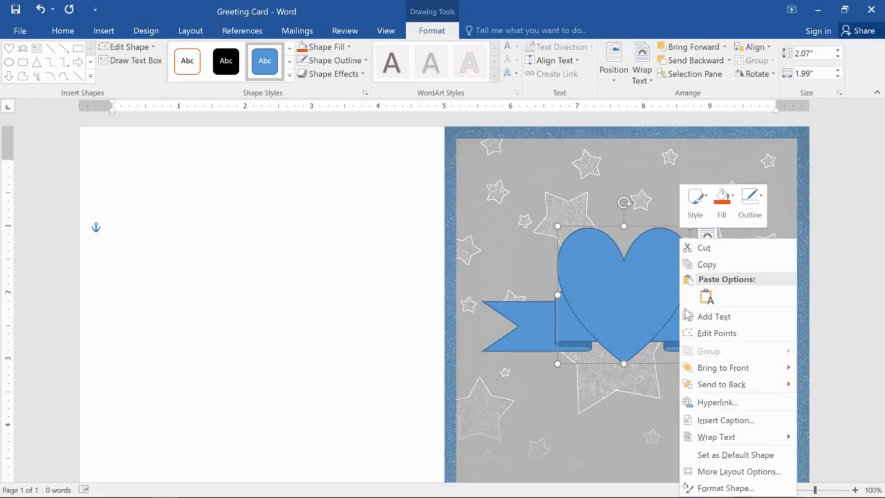
mouse_move(691, 390)
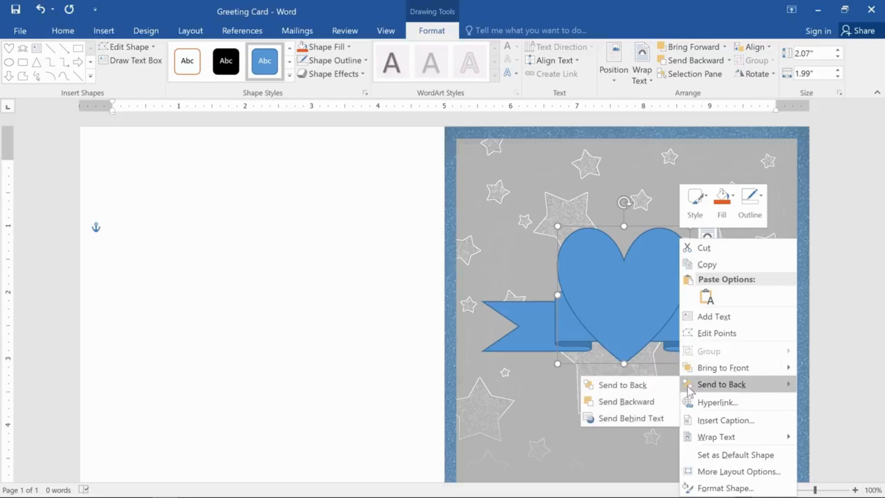
click(664, 403)
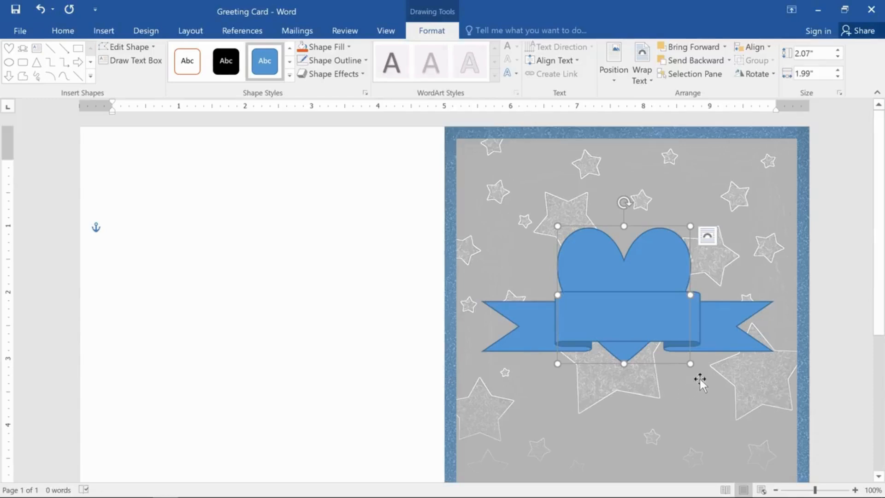
- Resize the ribbon banner to about 4.57" wide and 0.61" high, making it longer and thinner
shift+click(727, 341)
click(727, 341)
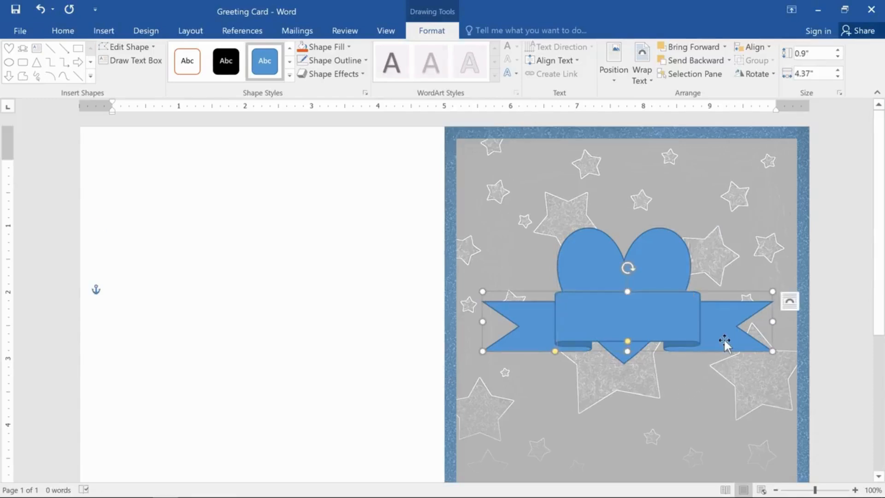
drag(625, 351, 624, 341)
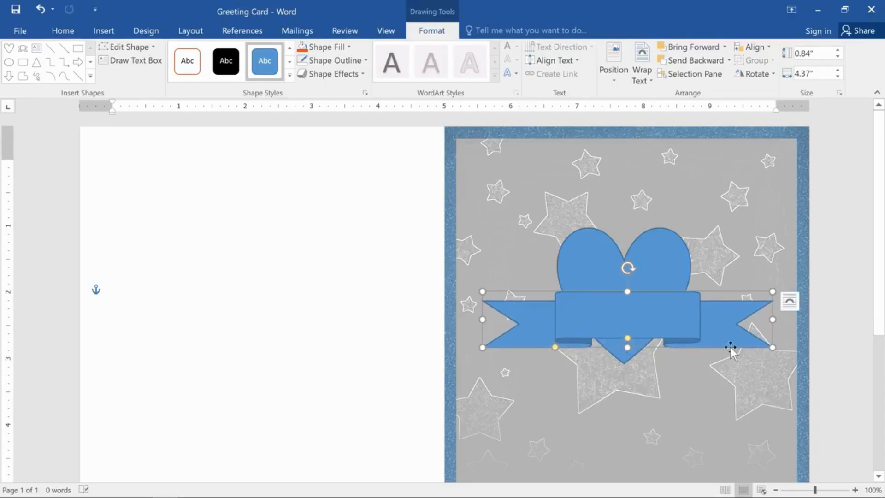
drag(772, 347, 785, 331)
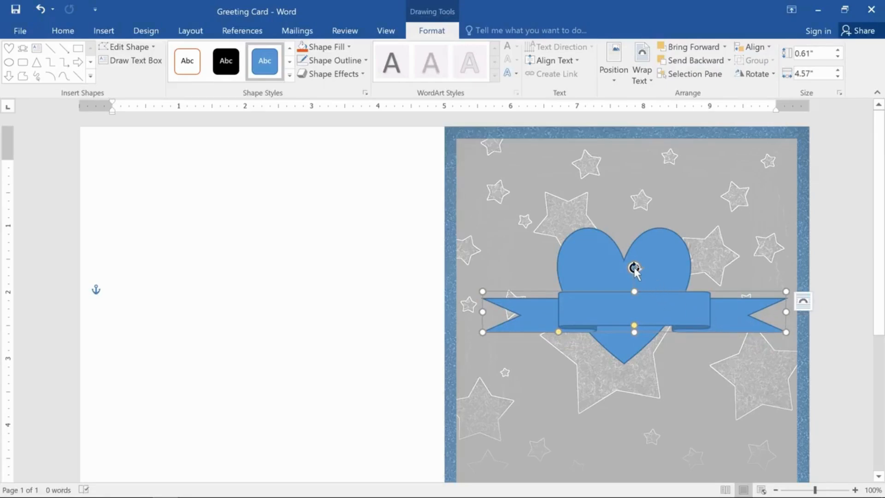
- Tilt the banner slightly counterclockwise, then deepen its folds and widen its centre section
mouse_move(634, 267)
mouse_down()
mouse_move(650, 279)
mouse_move(628, 272)
mouse_up()
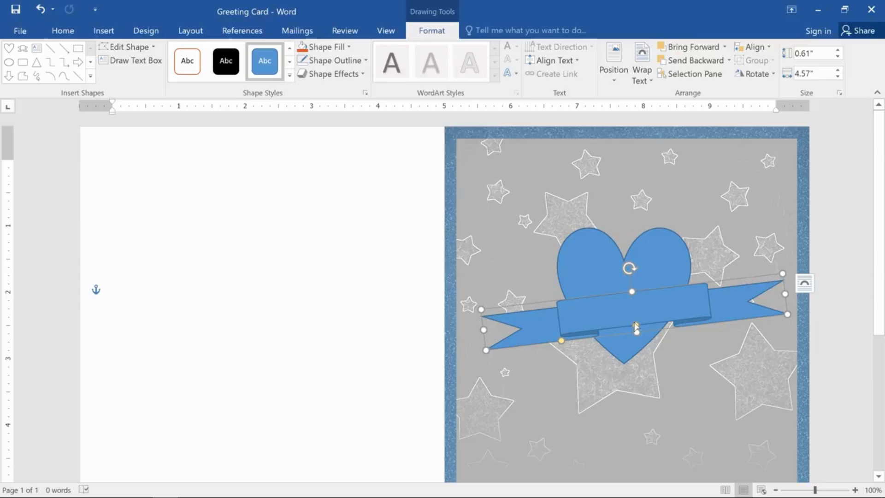
drag(635, 326, 630, 309)
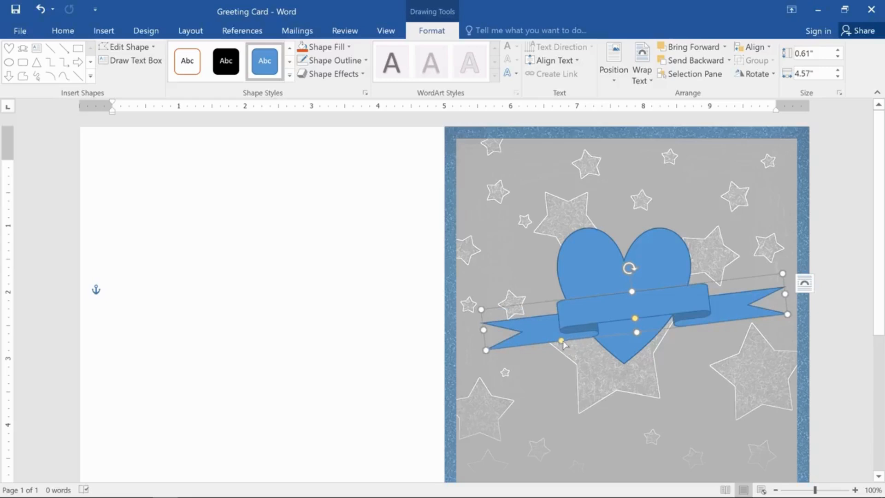
drag(561, 341, 524, 346)
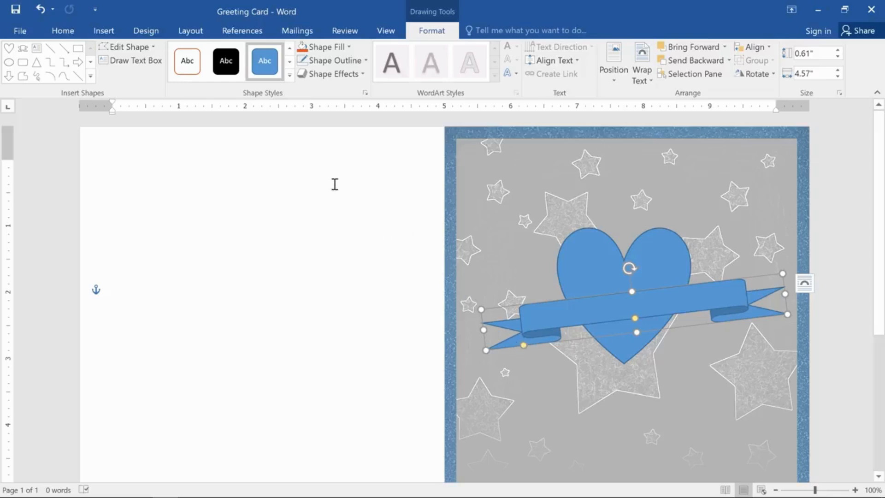
- Apply the light gold gradient theme style to the banner and change its shape outline
click(289, 76)
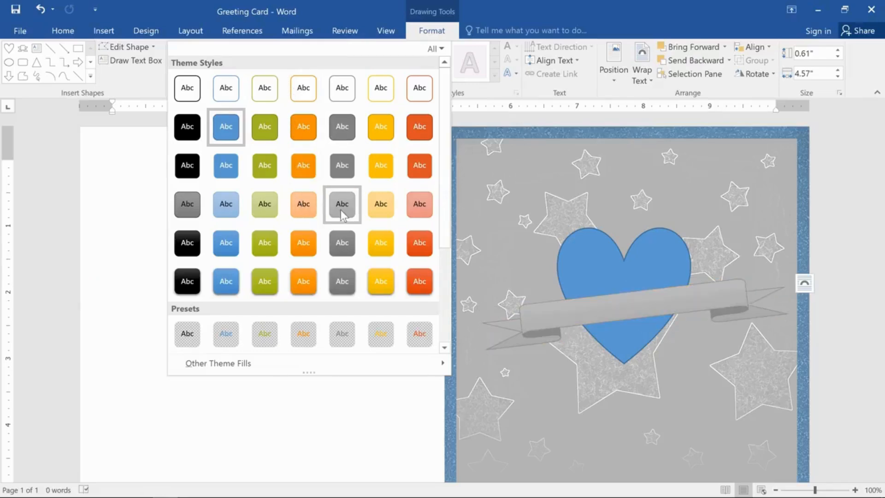
click(367, 210)
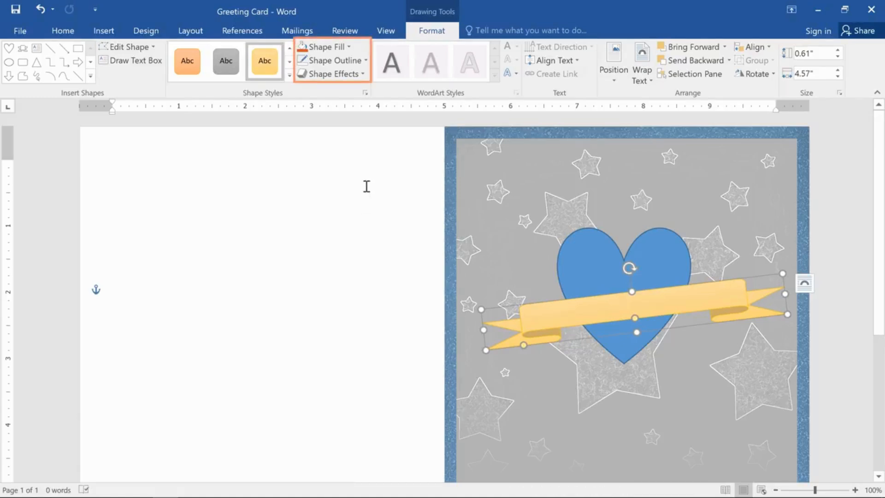
click(354, 61)
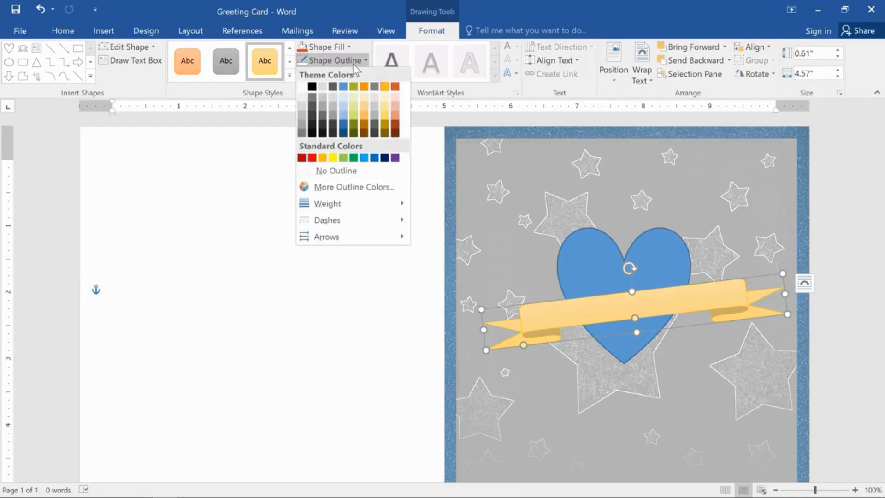
click(332, 122)
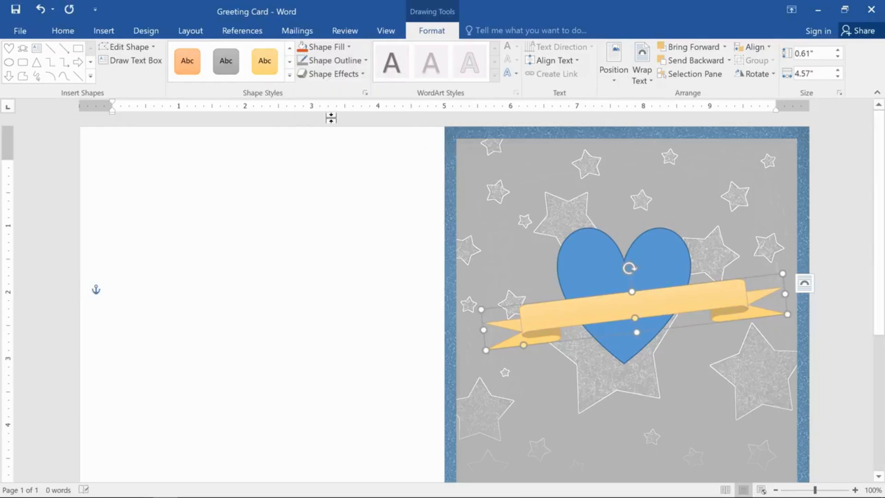
- Add an outer shadow to the banner, cast toward its lower right
click(336, 74)
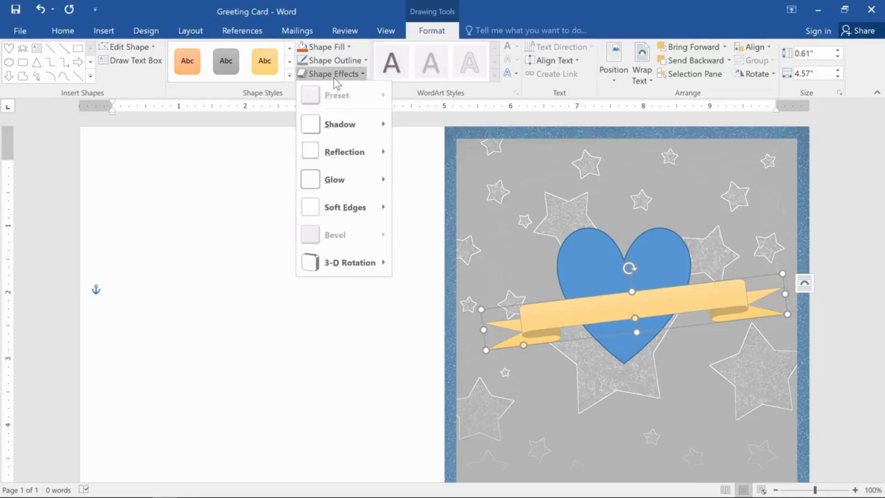
mouse_move(349, 129)
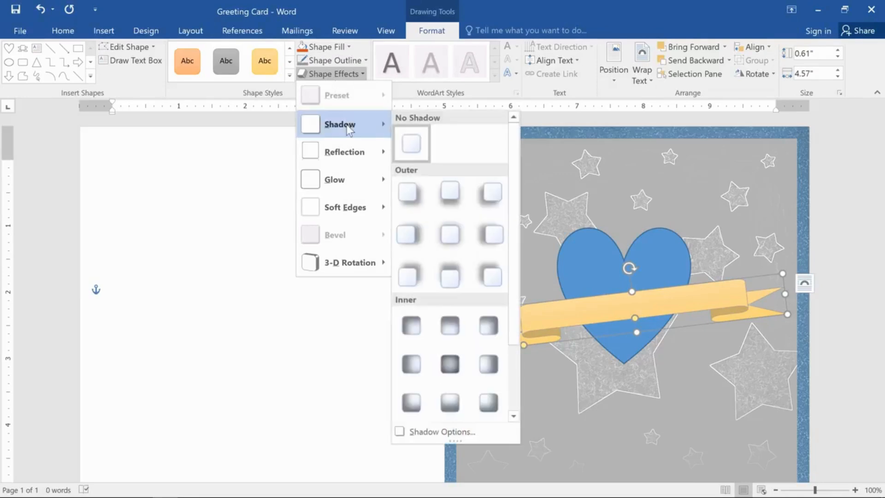
click(411, 189)
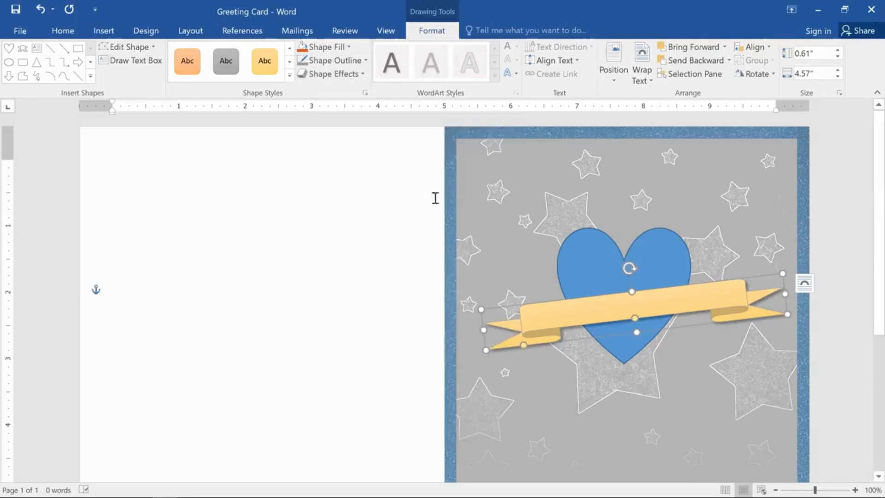
- Fill the heart with the orange-red theme colour and remove its outline
click(573, 245)
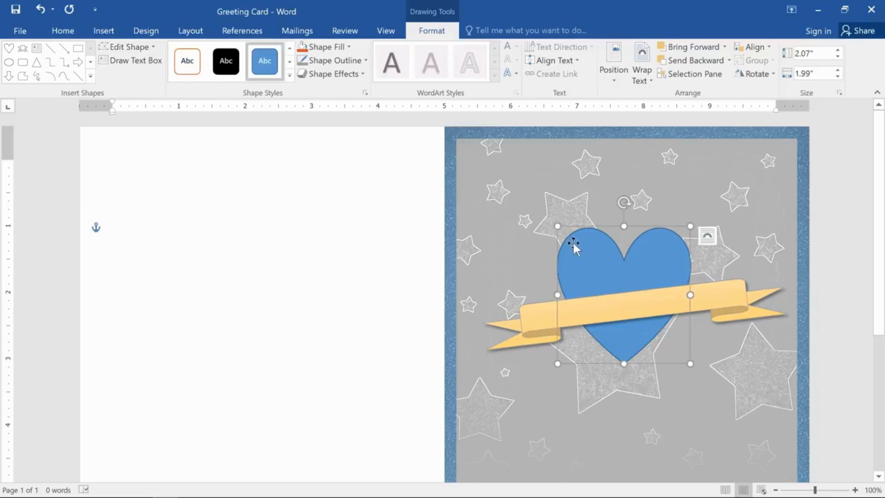
click(329, 47)
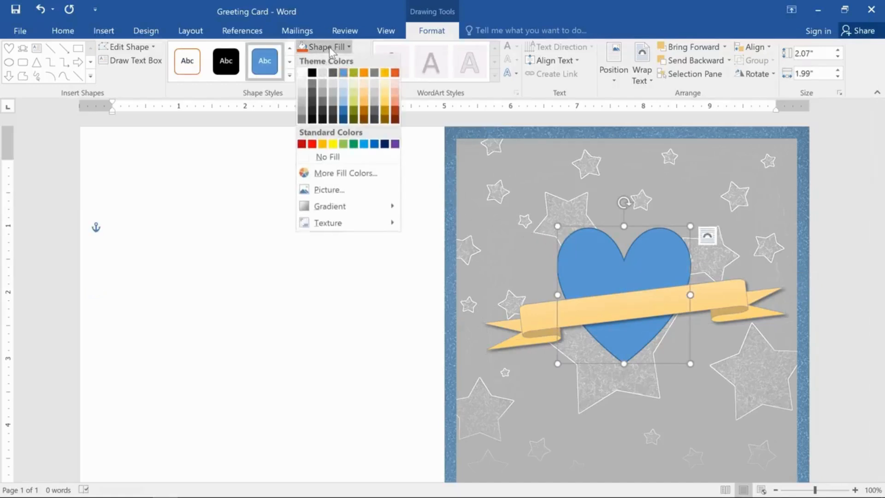
click(394, 73)
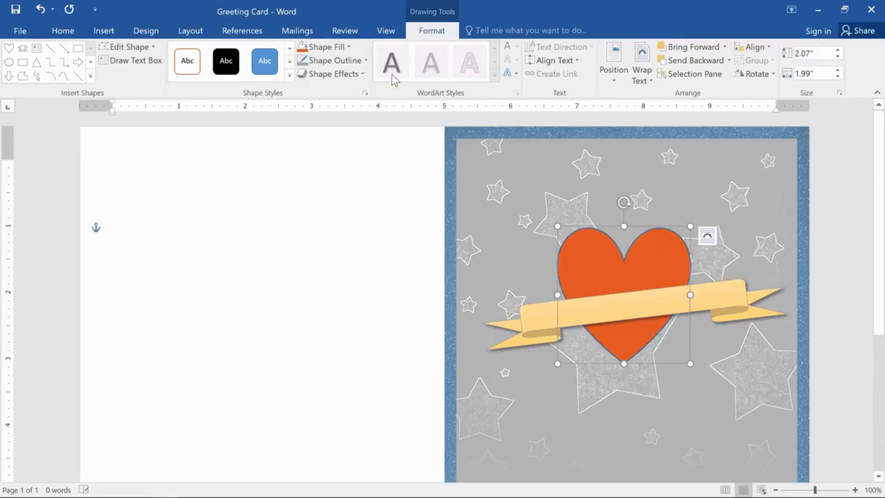
click(362, 63)
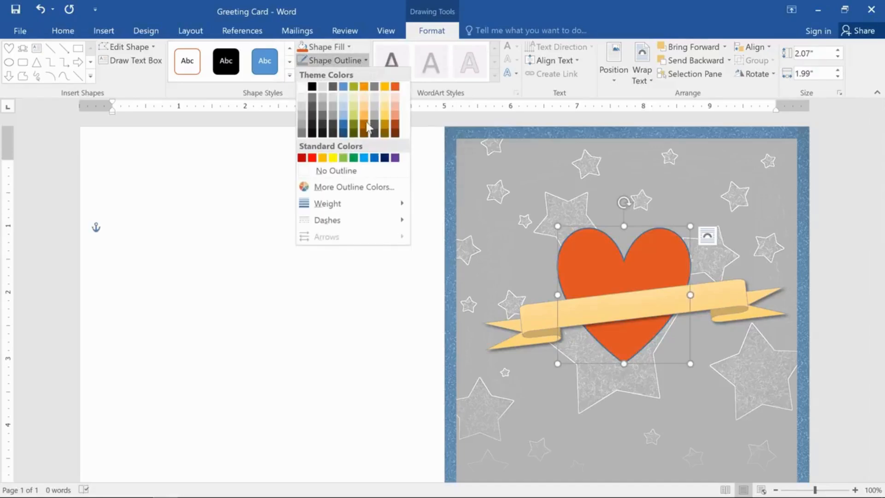
click(366, 171)
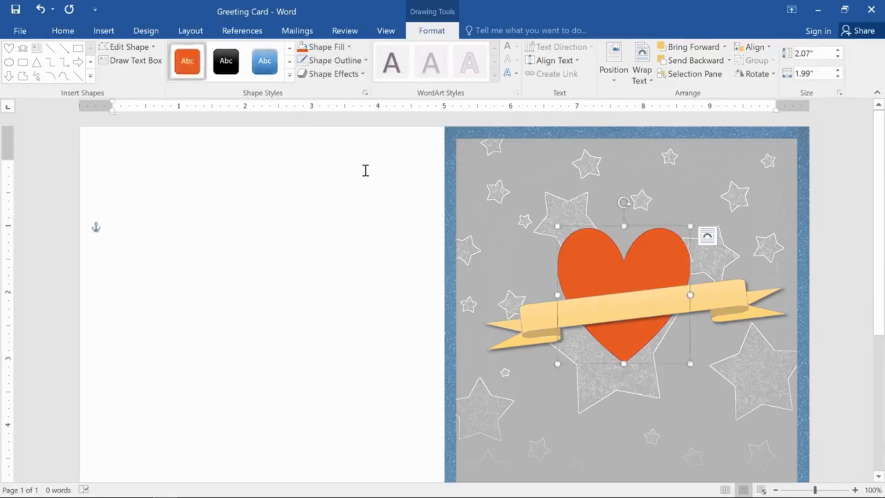
- Add the first bevel effect in the gallery to the heart to give it rounded edges
click(358, 75)
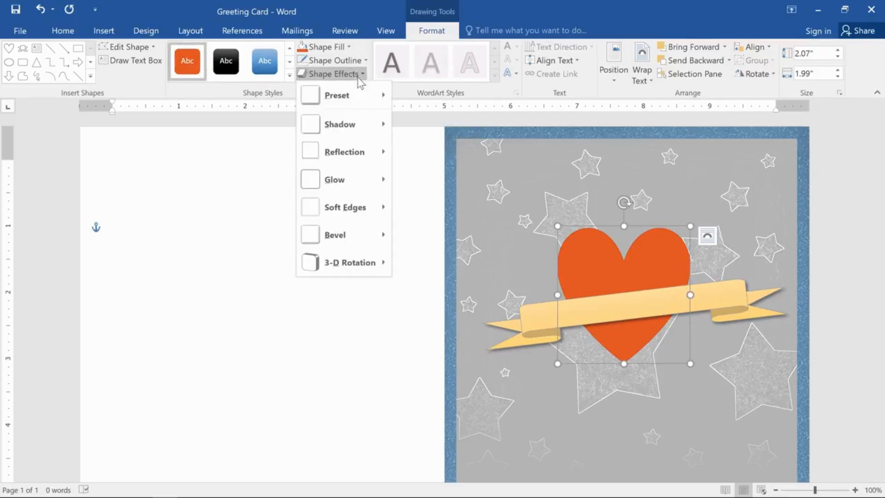
mouse_move(360, 234)
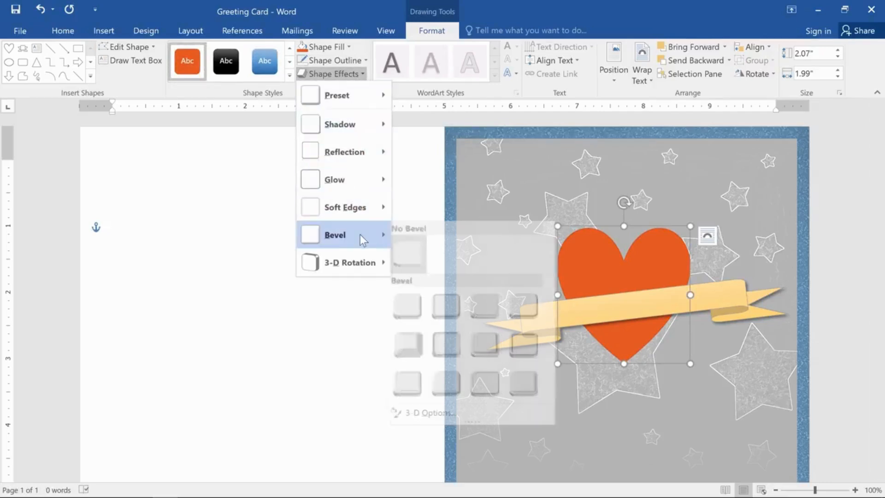
click(403, 297)
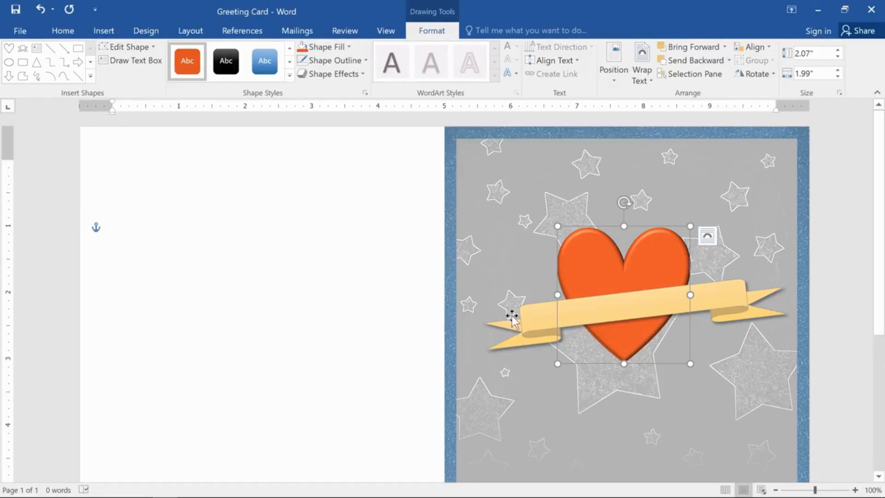
- Change the gold banner's shape to the upward curved ribbon from the stars and banners shapes
click(530, 318)
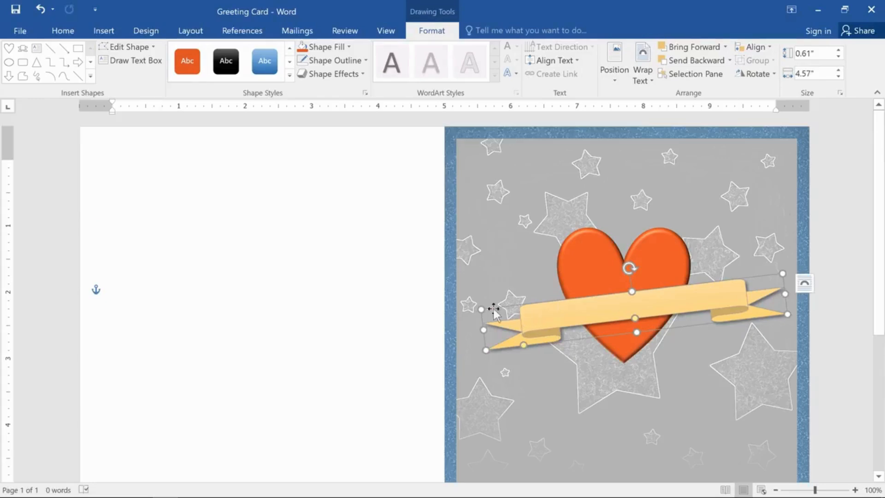
click(137, 49)
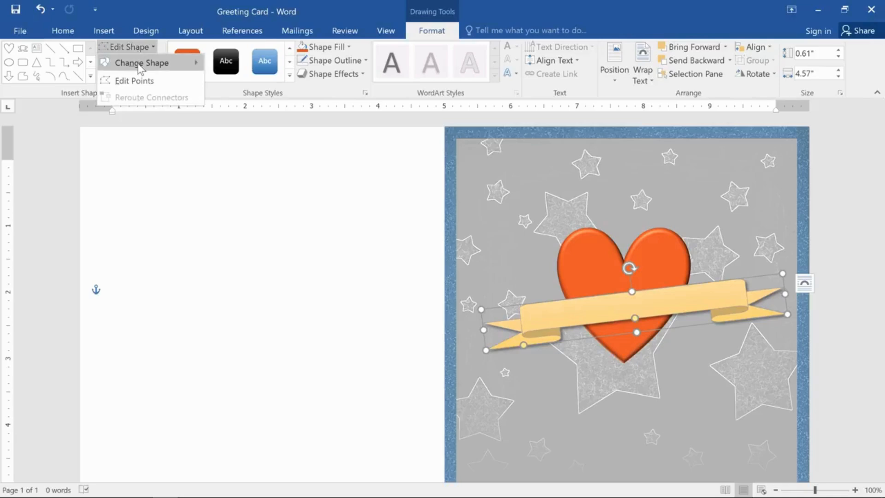
mouse_move(141, 65)
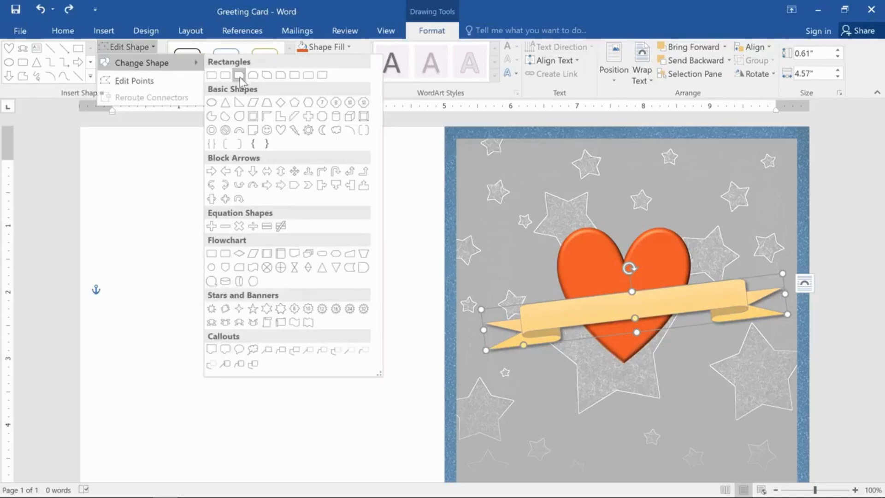
click(242, 322)
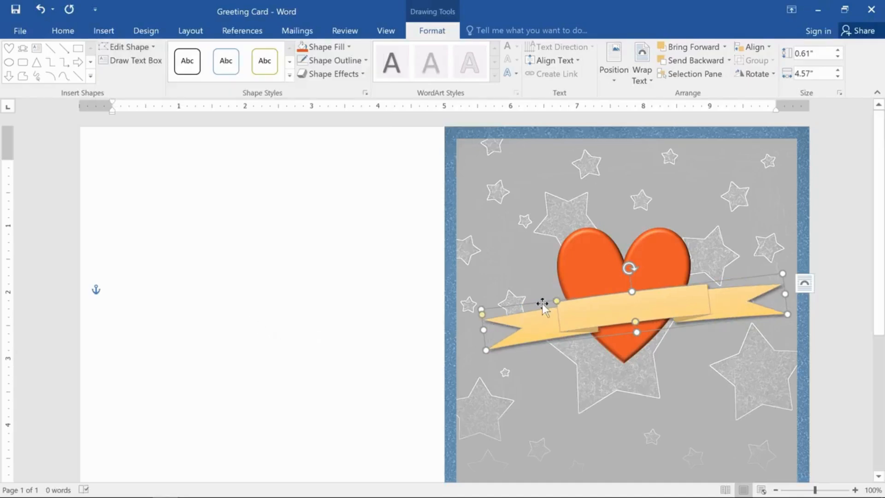
- Reshape the banner with a wider centre band and a height of 0.74", and move it slightly up over the heart
drag(556, 300, 539, 303)
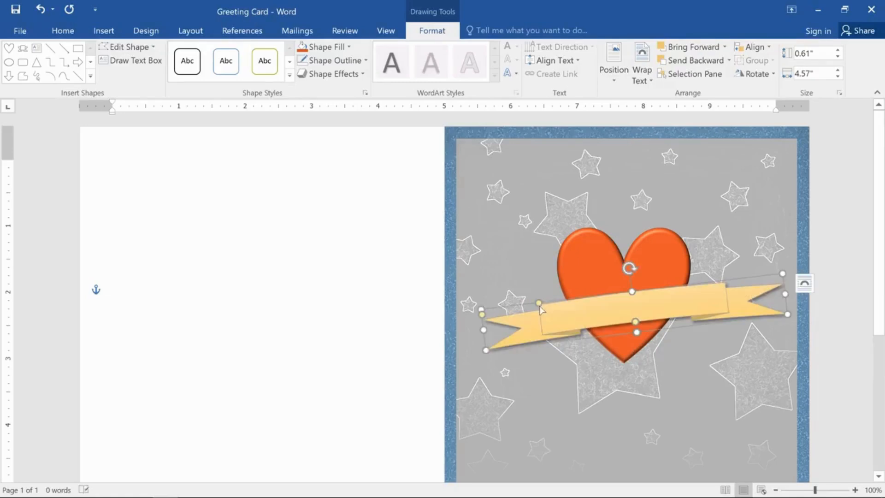
drag(635, 322, 637, 341)
drag(644, 305, 638, 290)
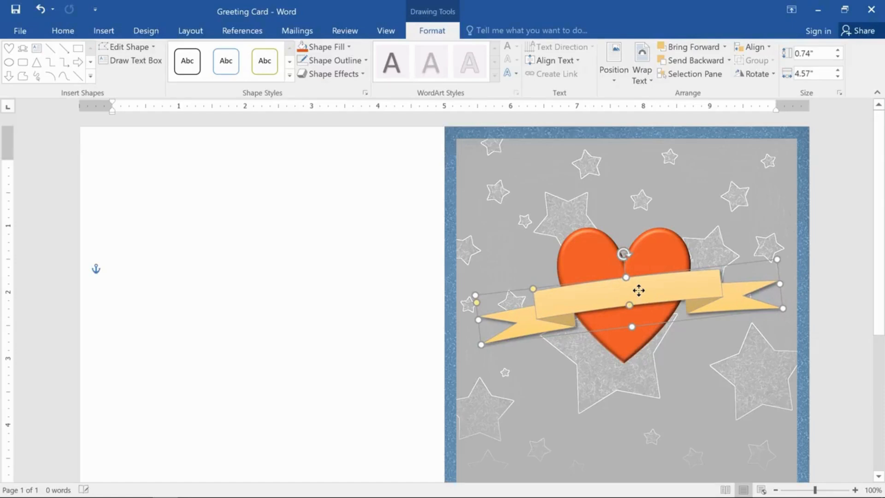
key(Up)
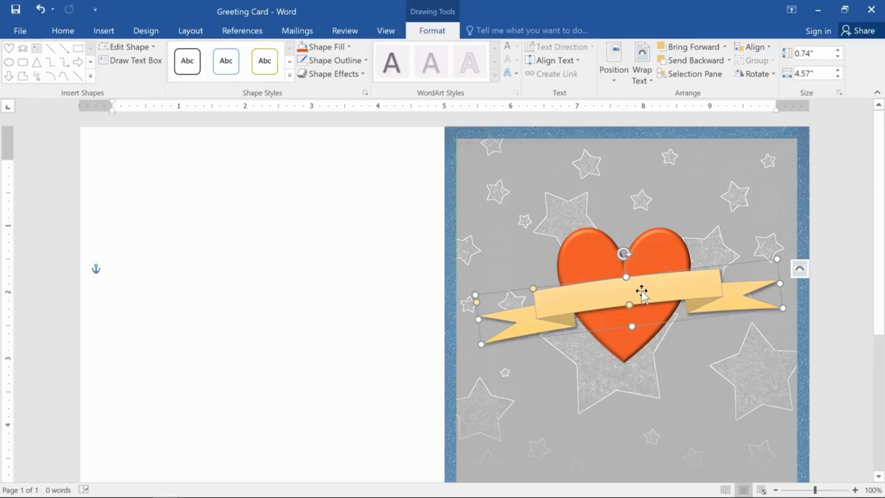
- Add the text "Happy Mother's Day!" to the centre band of the banner
text(Happy)
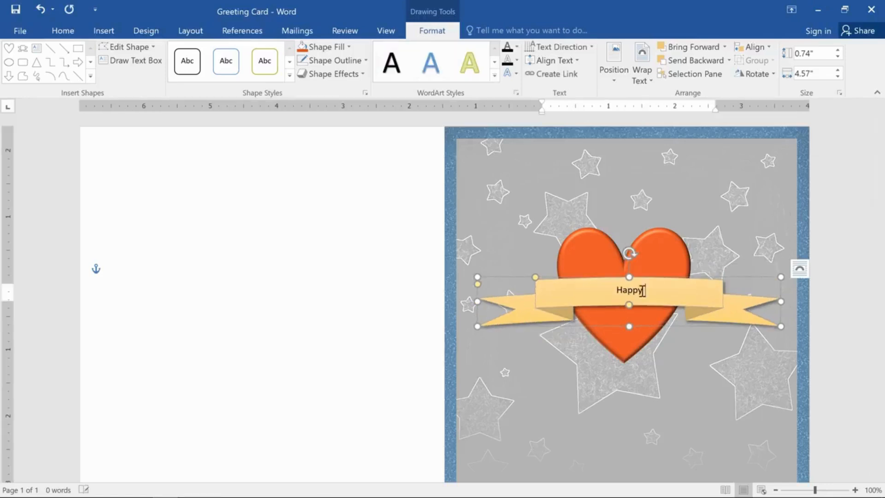
text( Mother's Day!)
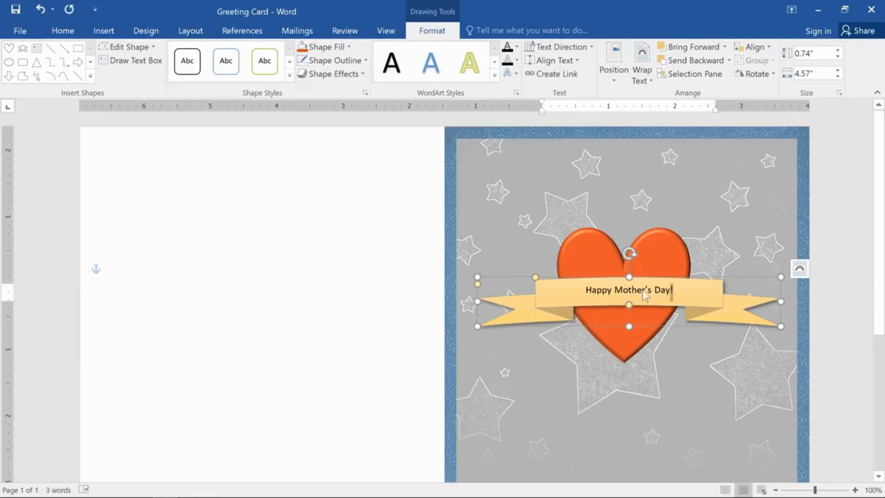
- Format the banner's greeting text in the Rage Italic font at size 14 and deselect the banner
drag(678, 290, 580, 292)
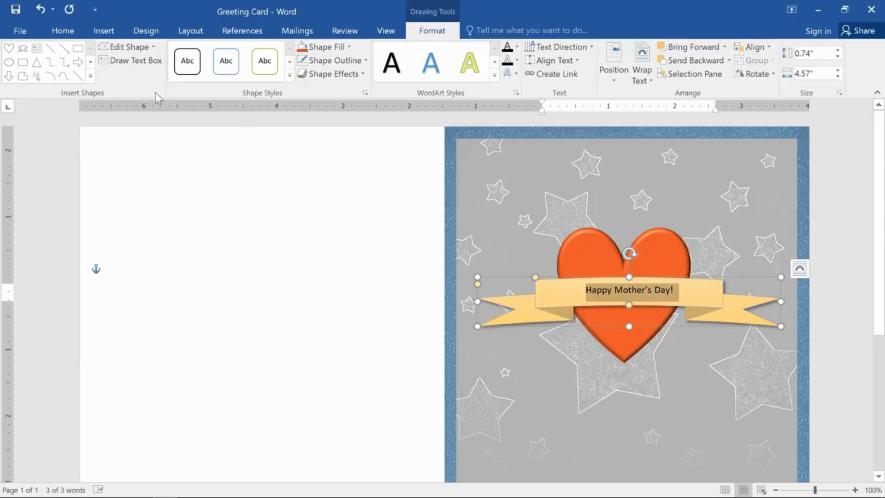
click(63, 31)
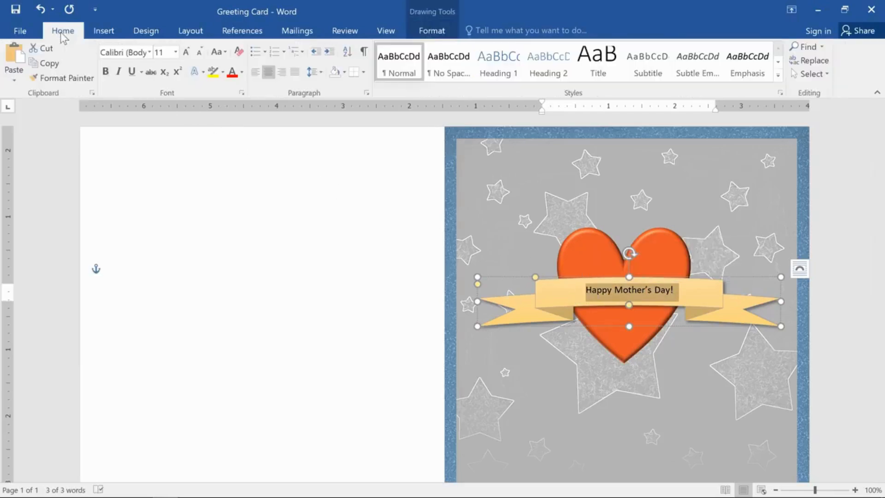
click(150, 52)
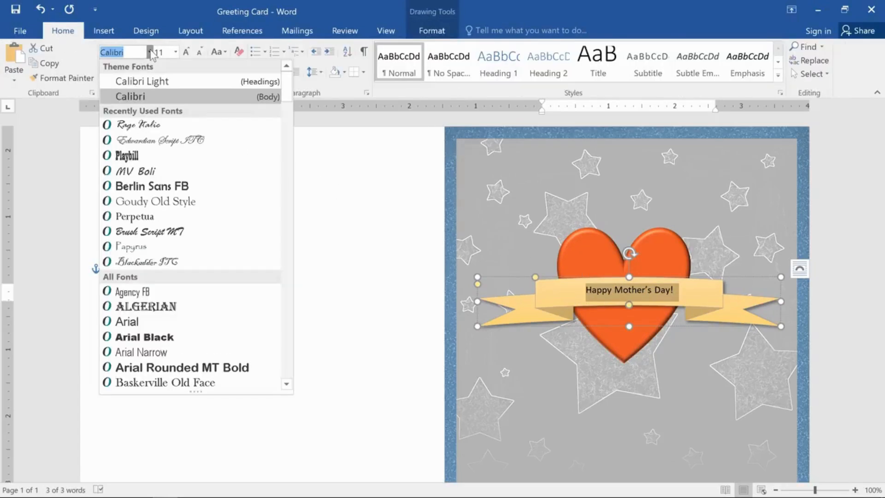
click(152, 125)
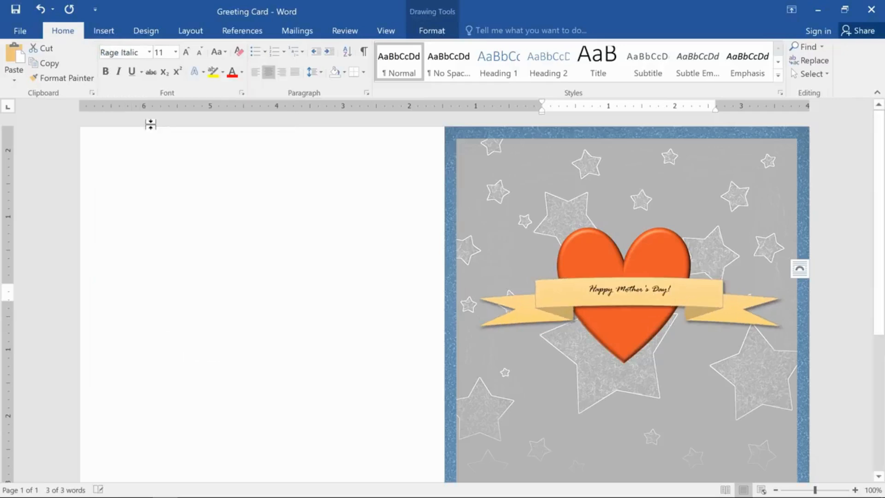
click(186, 53)
click(187, 53)
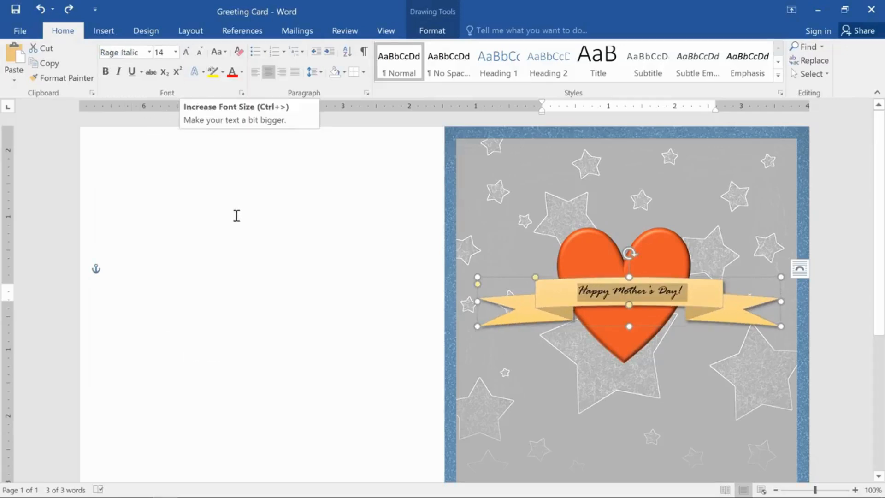
click(237, 248)
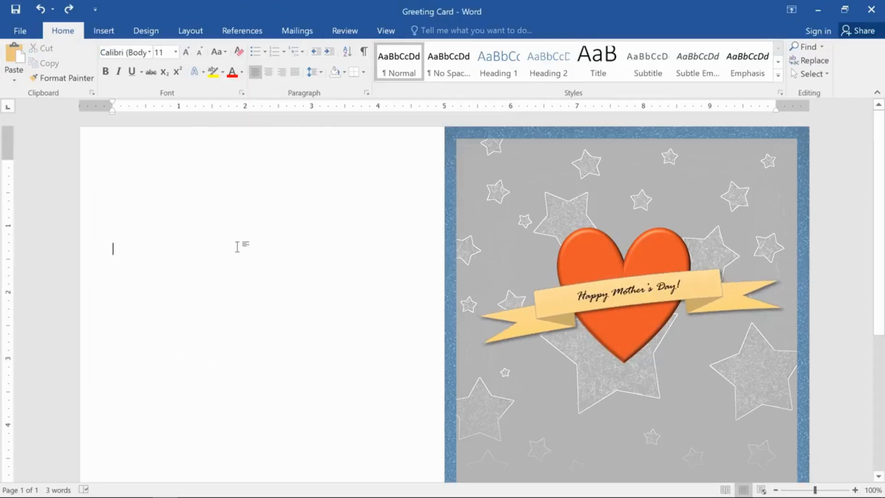